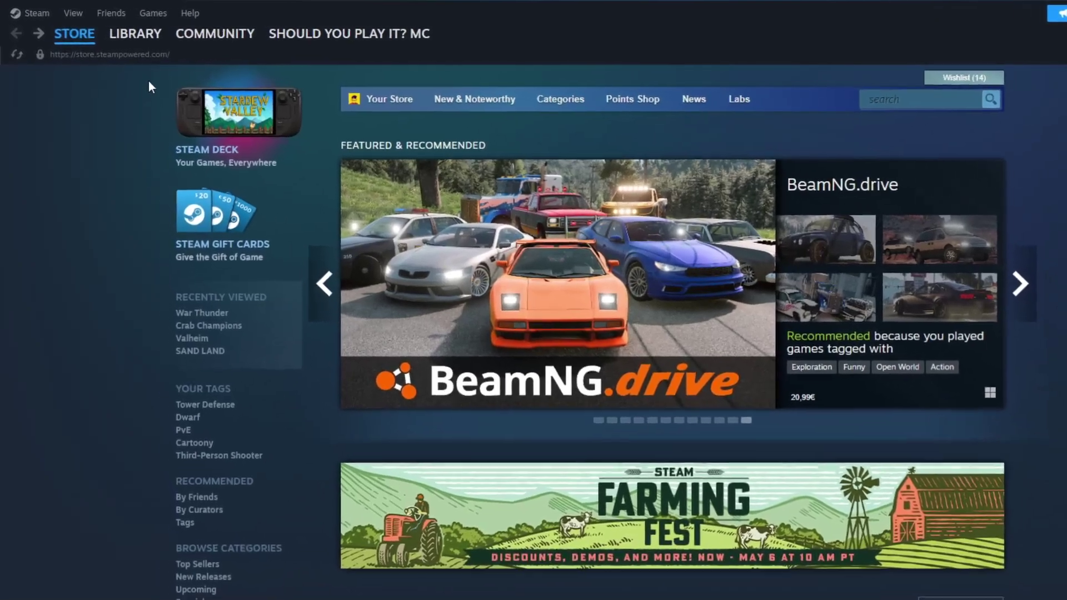
# Open the 'Activate a Product on Steam…' dialog from the Games menu.
pyautogui.click(123, 11)
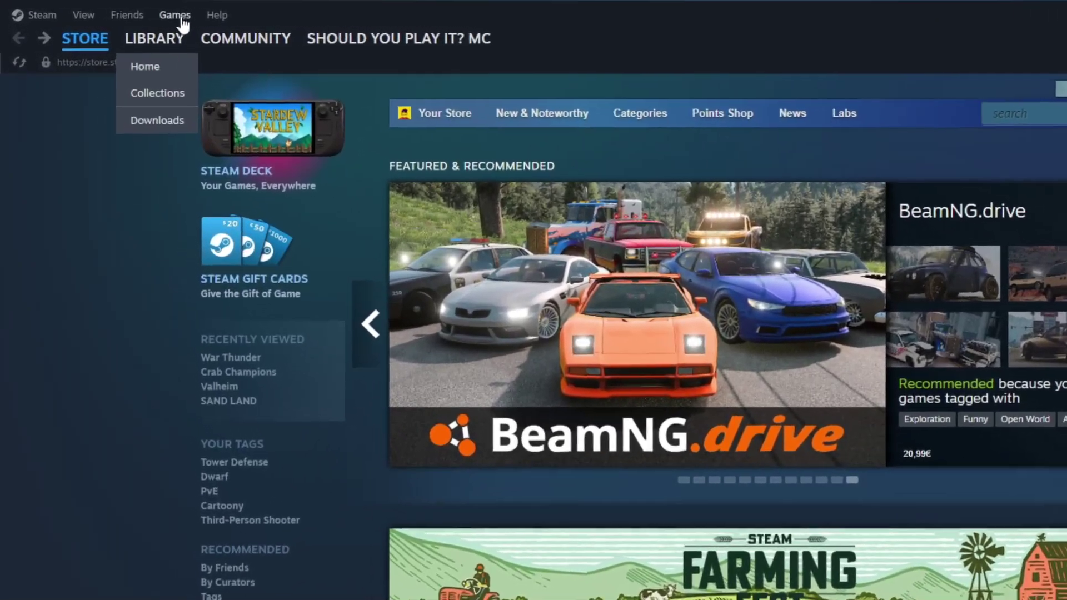
pyautogui.click(179, 19)
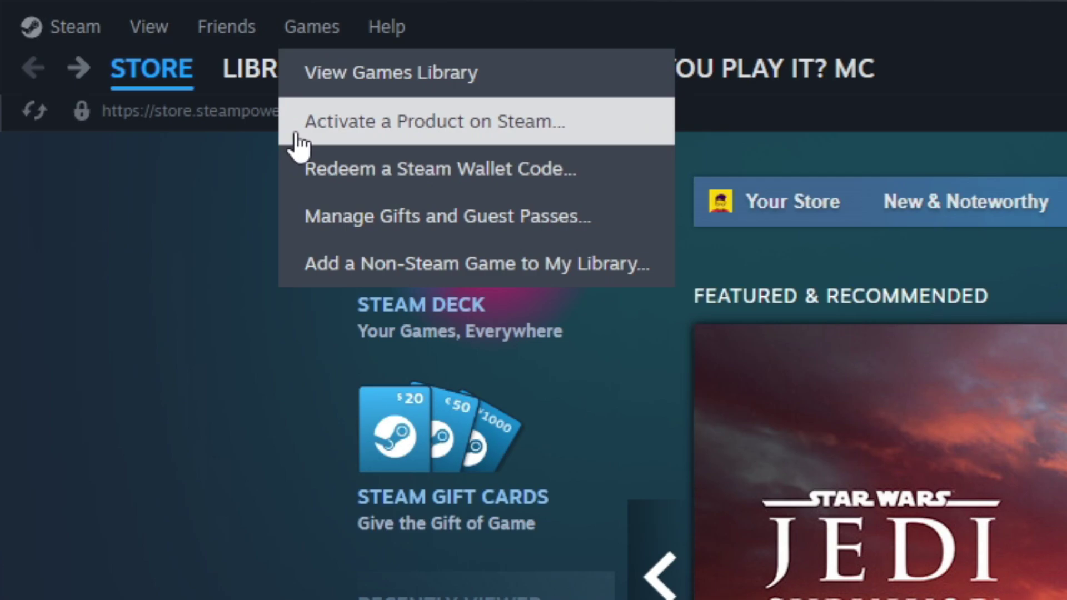
pyautogui.click(376, 134)
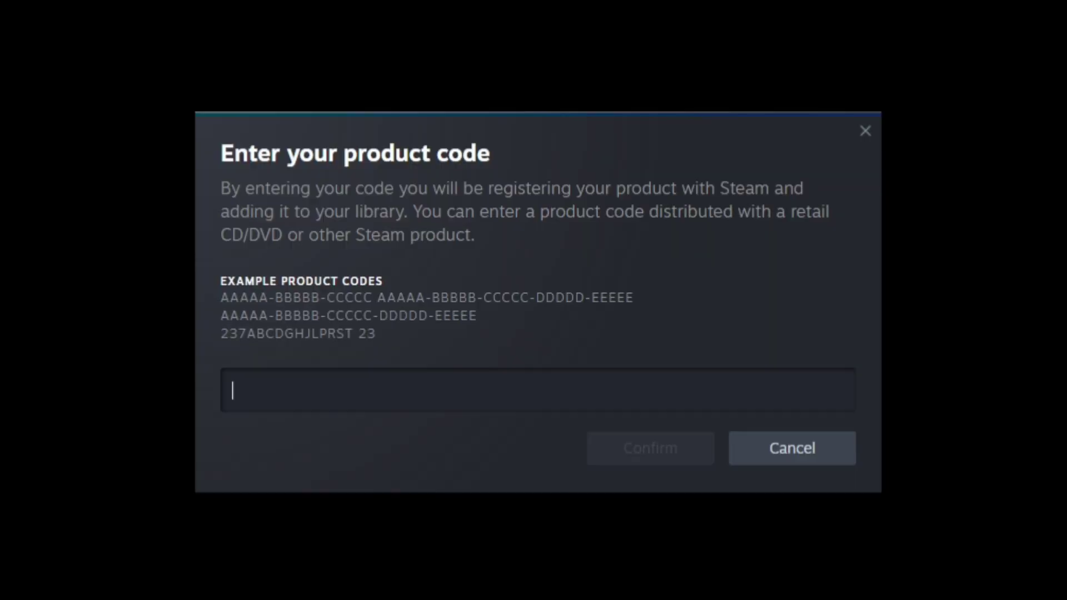
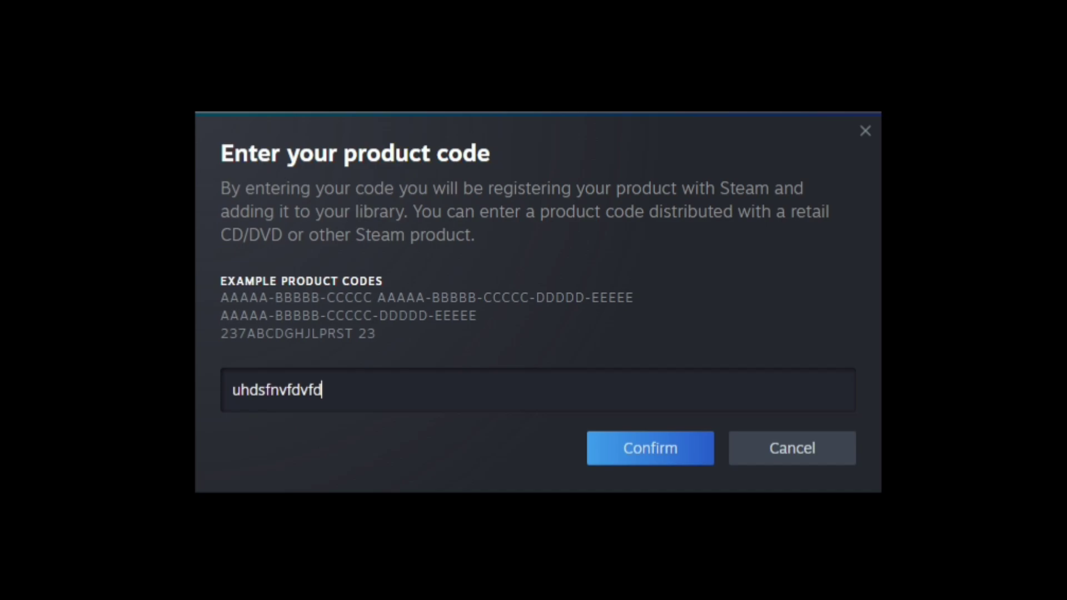
# Enter and confirm the product code, then acknowledge the Cat Quest II activation success.
pyautogui.click(703, 447)
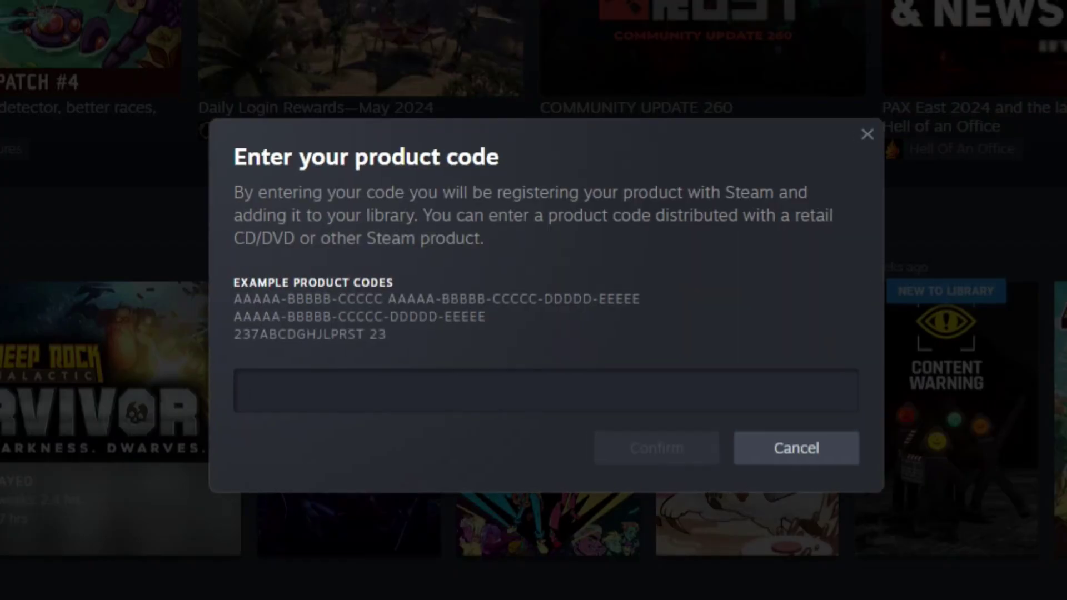
pyautogui.click(268, 388)
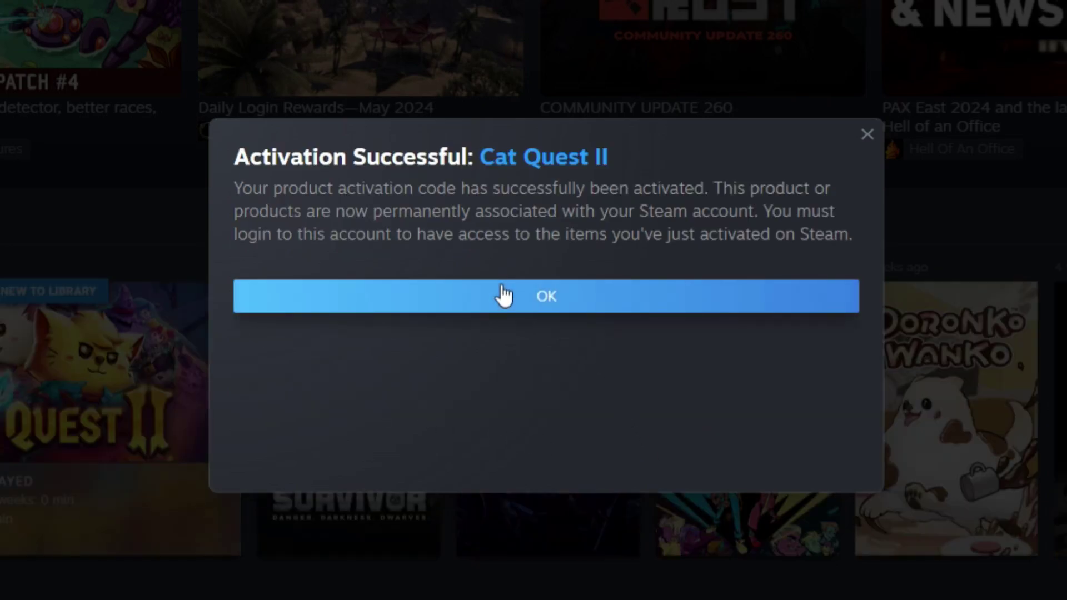
pyautogui.click(503, 295)
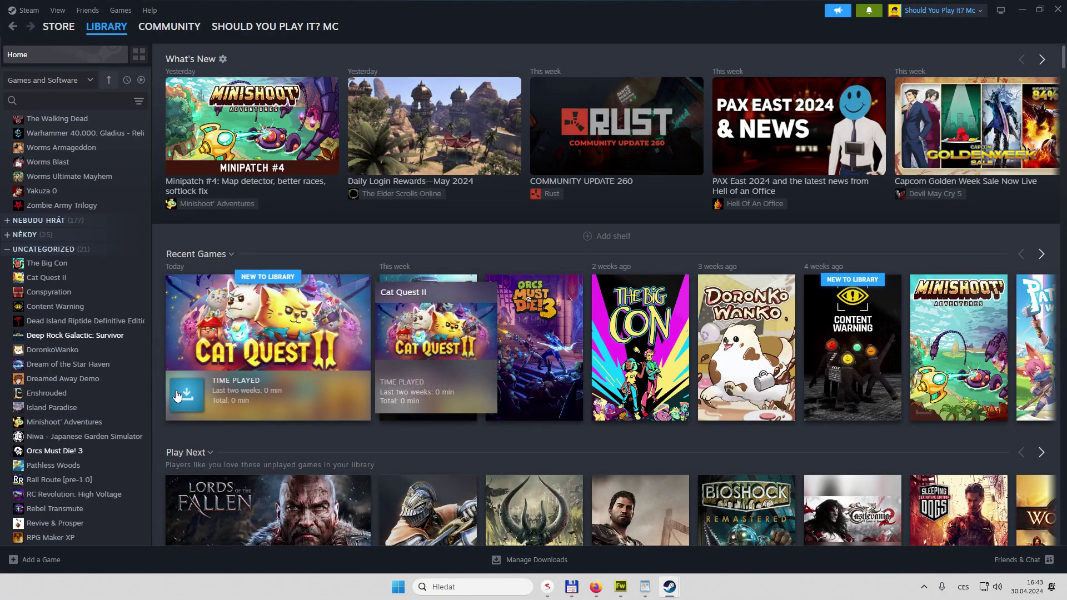
# Install Cat Quest II from its library tile, starting the download at 0%.
pyautogui.click(186, 397)
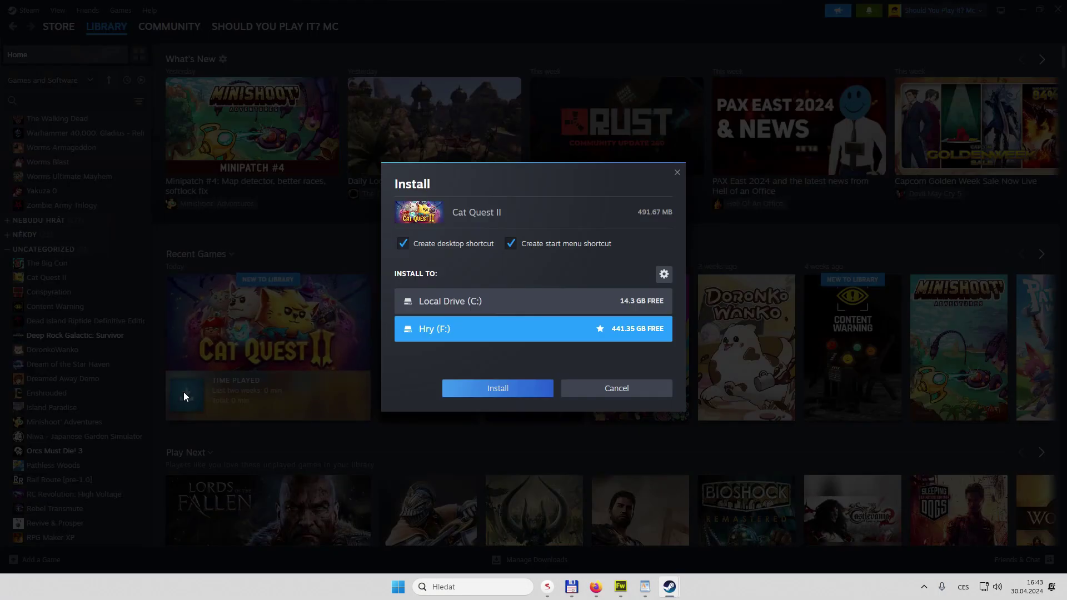
pyautogui.click(458, 392)
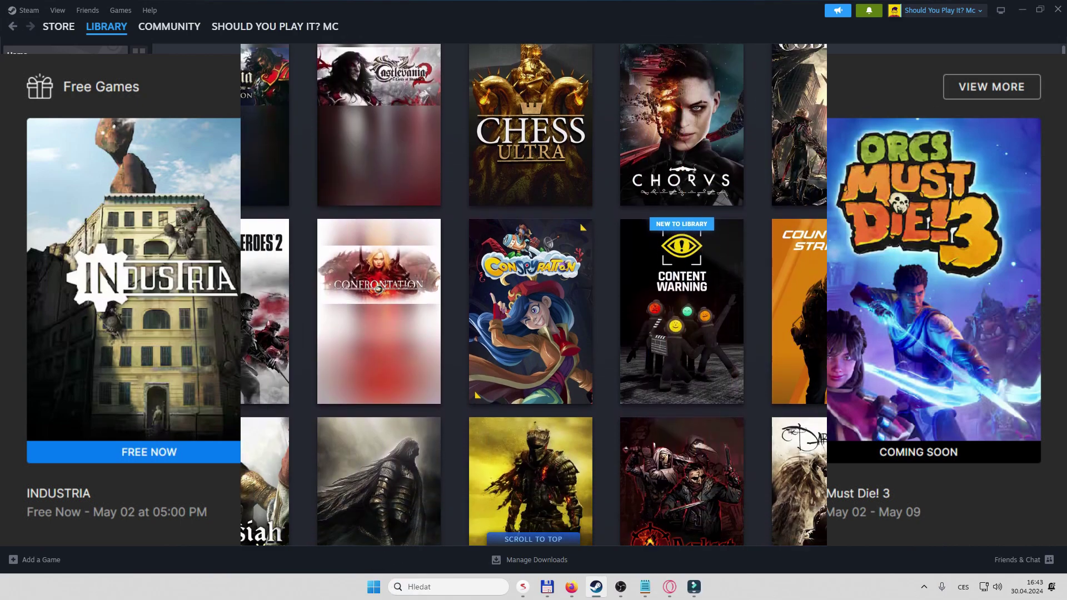
pyautogui.scroll(-2, 907, 281)
pyautogui.scroll(-2, 906, 281)
pyautogui.scroll(-2, 905, 280)
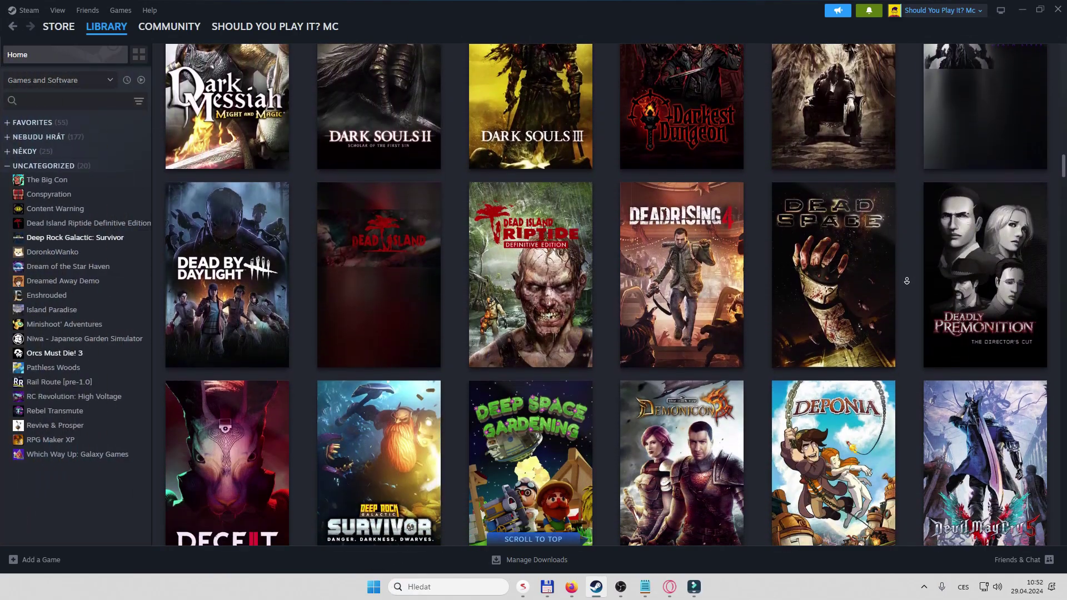
pyautogui.scroll(-2, 906, 281)
pyautogui.scroll(-2, 907, 282)
pyautogui.scroll(-2, 905, 281)
pyautogui.scroll(-2, 906, 282)
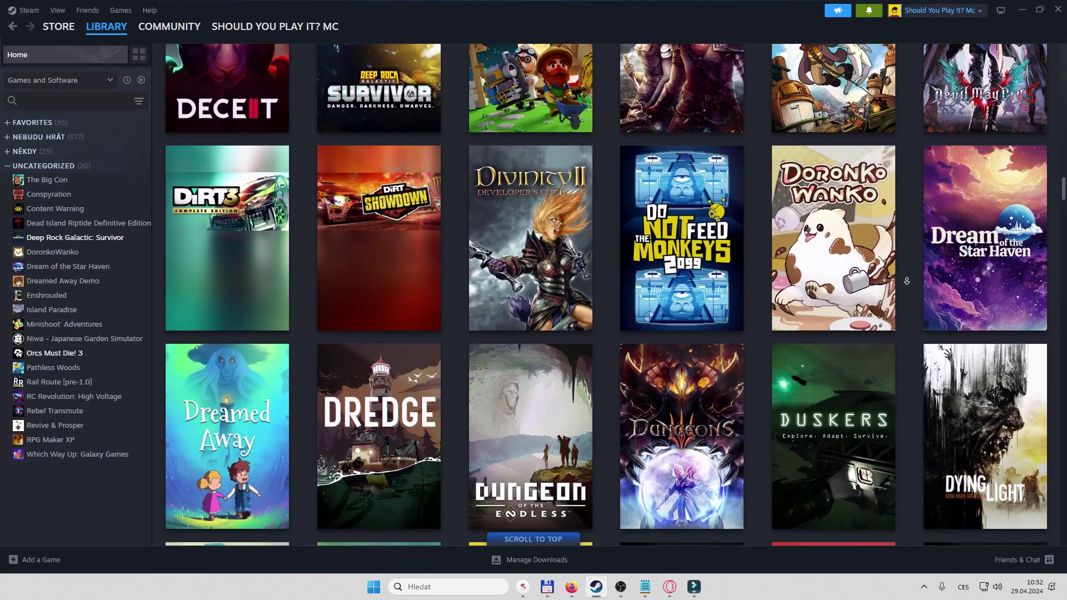
pyautogui.scroll(-2, 906, 281)
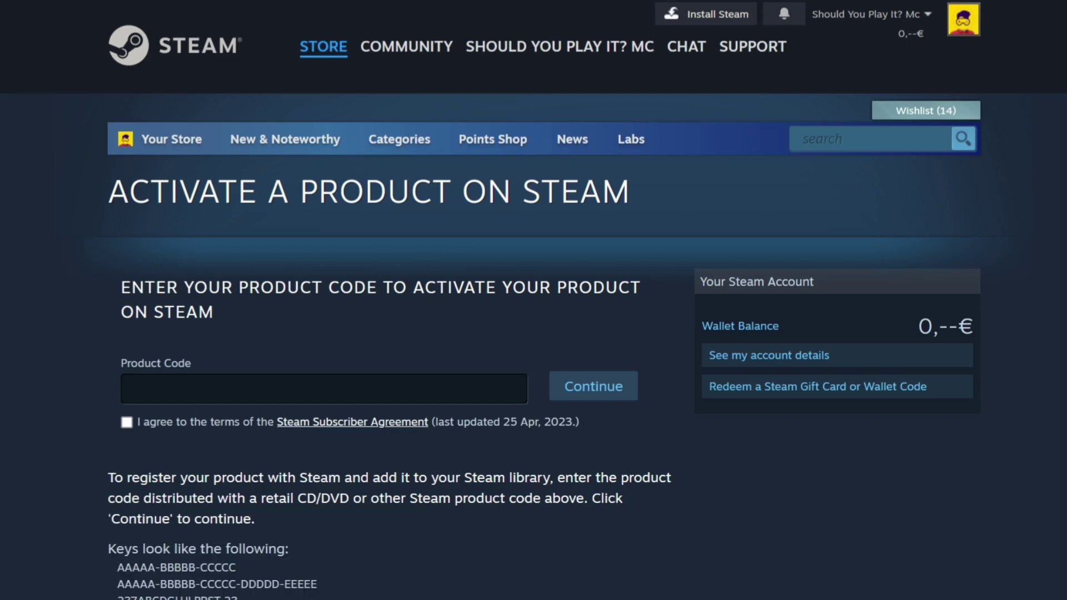
pyautogui.scroll(-3, 498, 198)
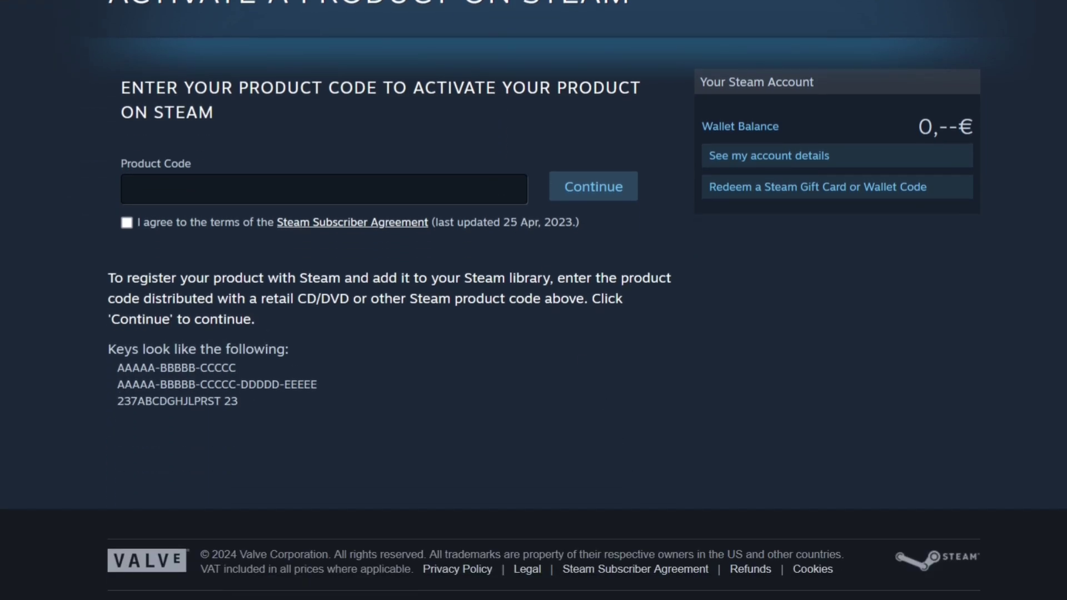
pyautogui.scroll(3, 501, 203)
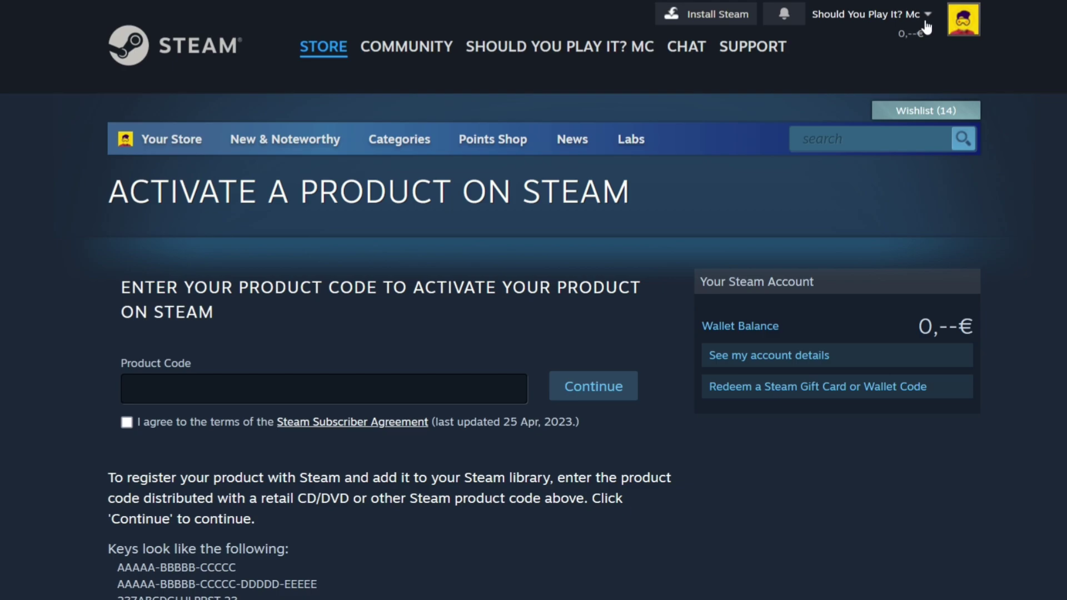
pyautogui.click(201, 385)
pyautogui.hotkey('ctrl', 'v')
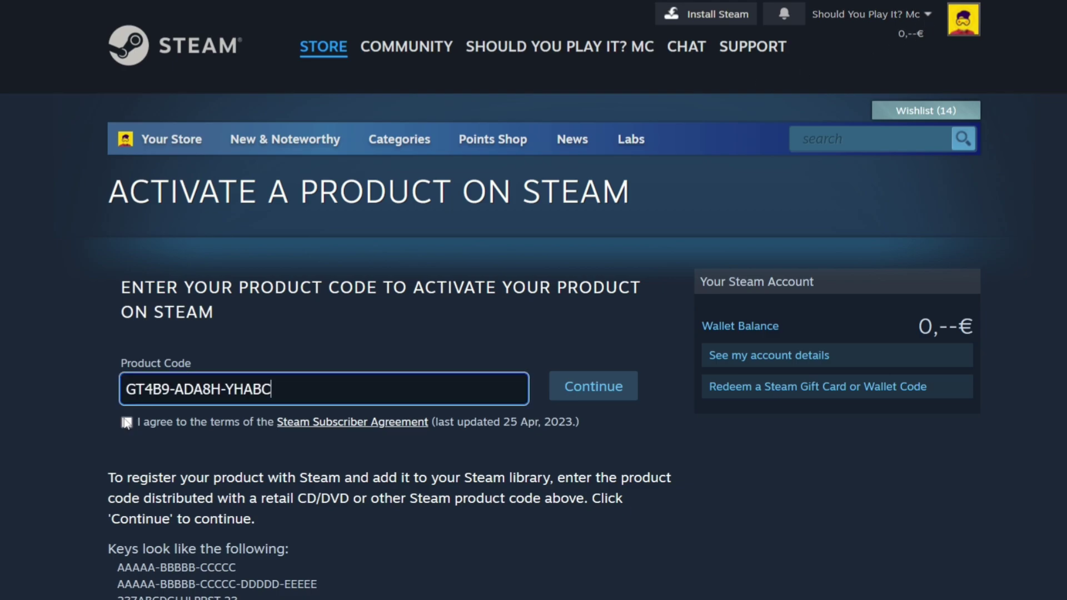
pyautogui.click(127, 422)
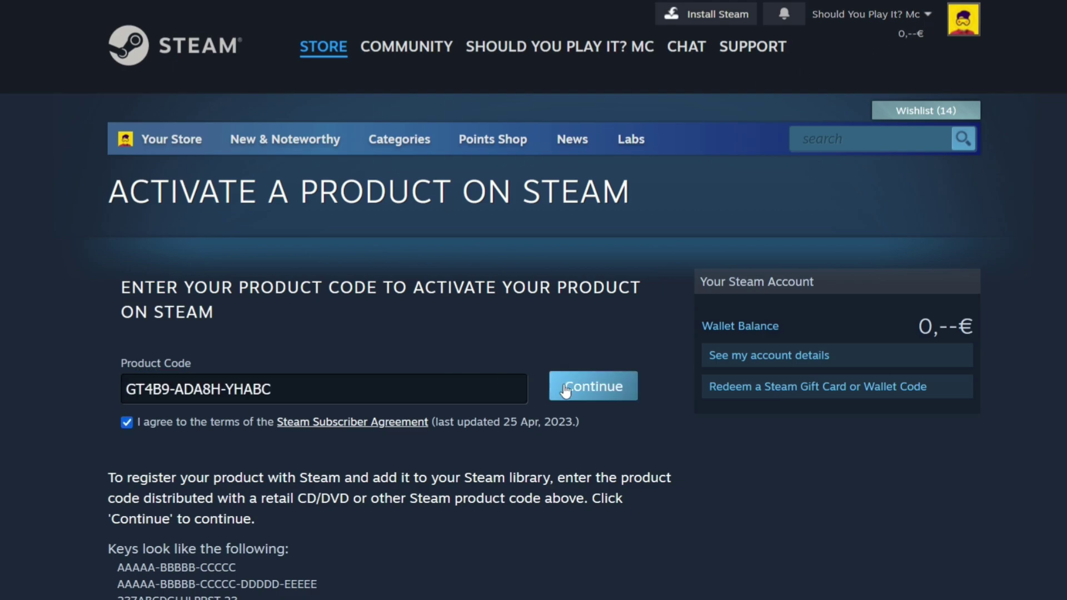
pyautogui.click(584, 386)
pyautogui.scroll(-1, 754, 224)
pyautogui.scroll(-3, 772, 219)
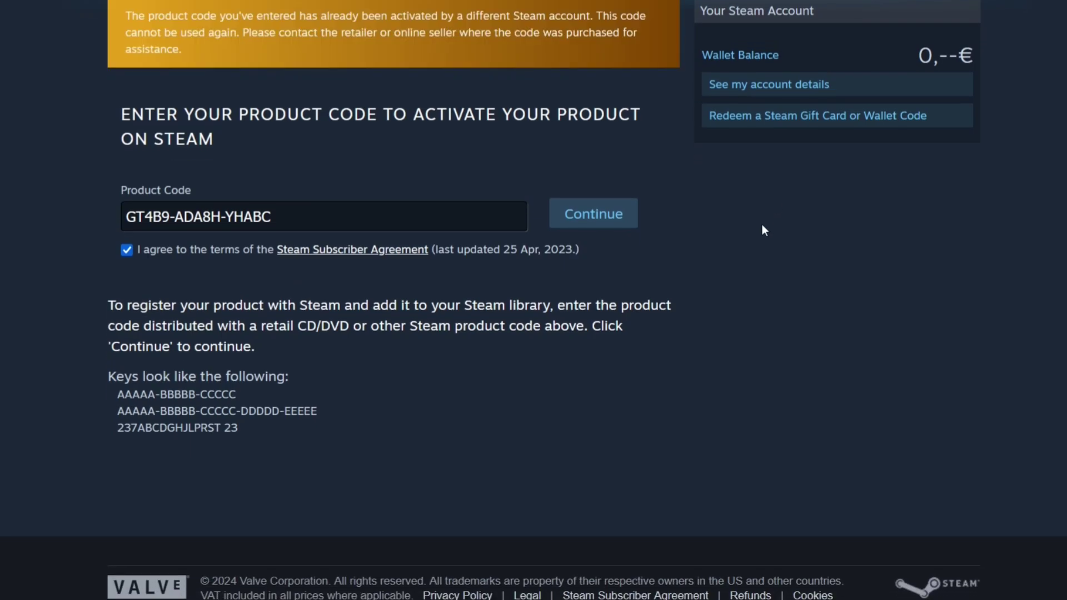
pyautogui.scroll(2, 761, 225)
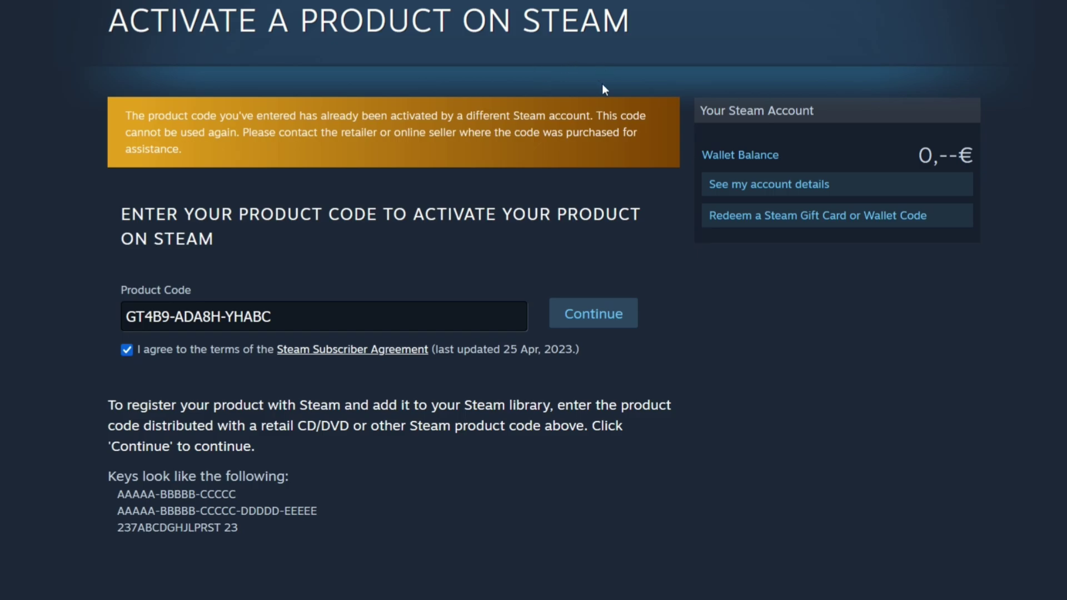
pyautogui.scroll(-1, 602, 88)
pyautogui.hotkey('ctrl', 'v')
pyautogui.click(593, 213)
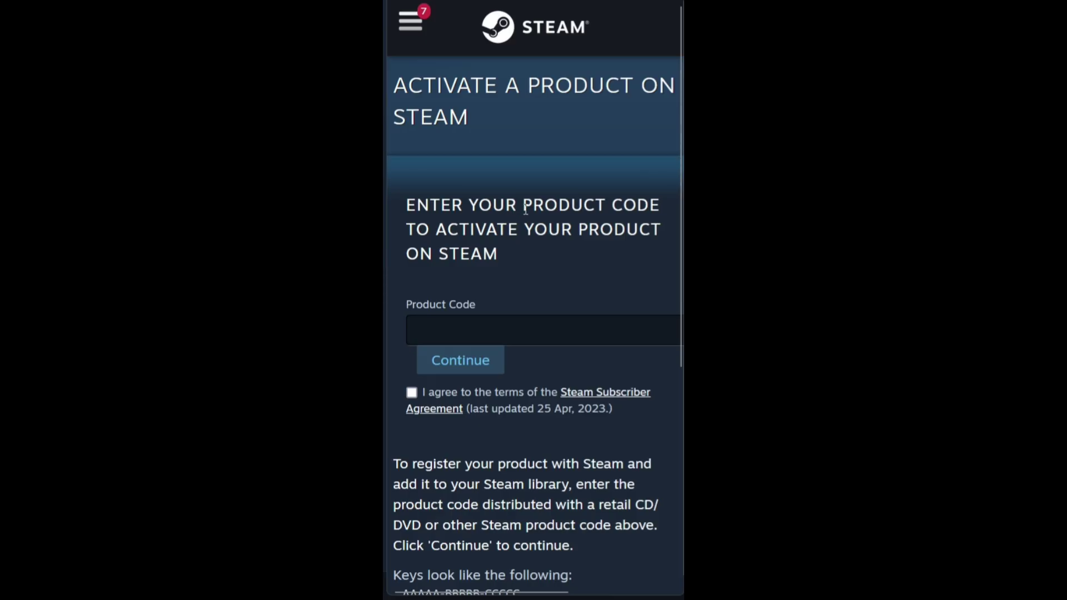
pyautogui.moveTo(488, 228); pyautogui.dragTo(530, 230)
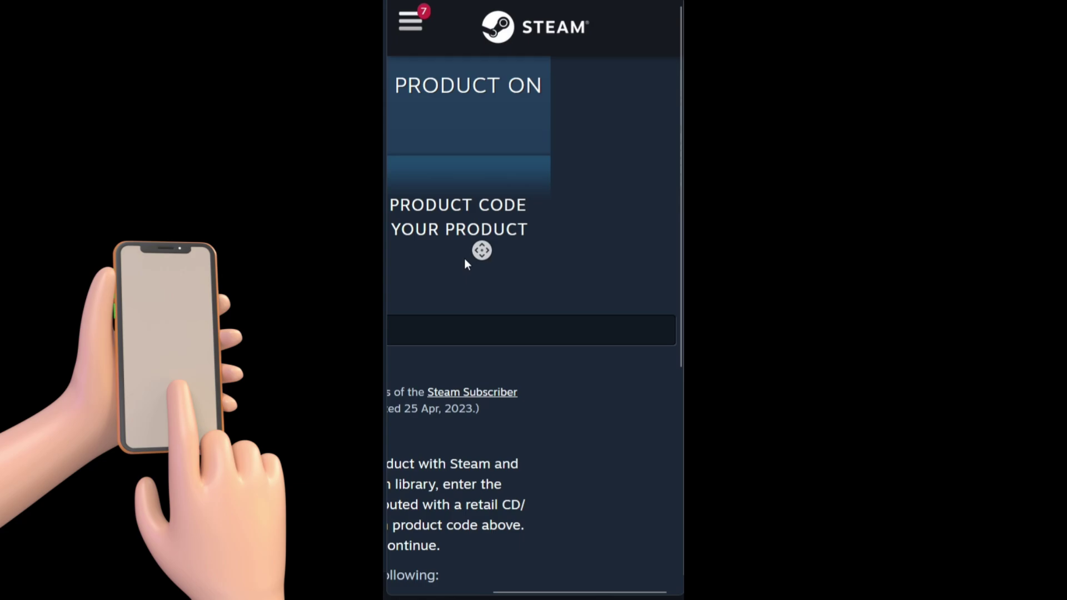
pyautogui.click(466, 314)
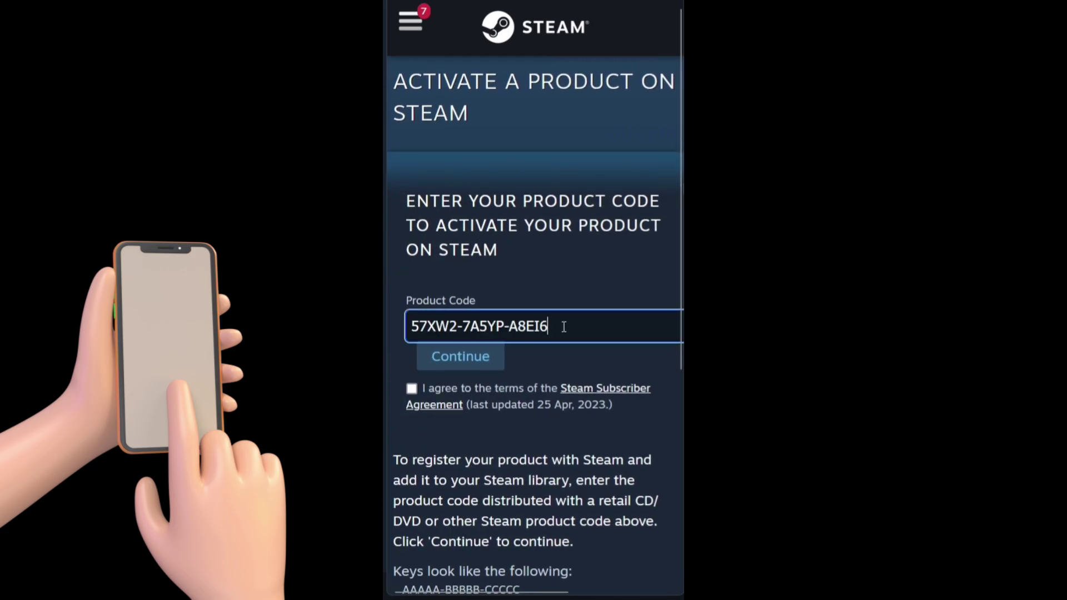
pyautogui.click(412, 387)
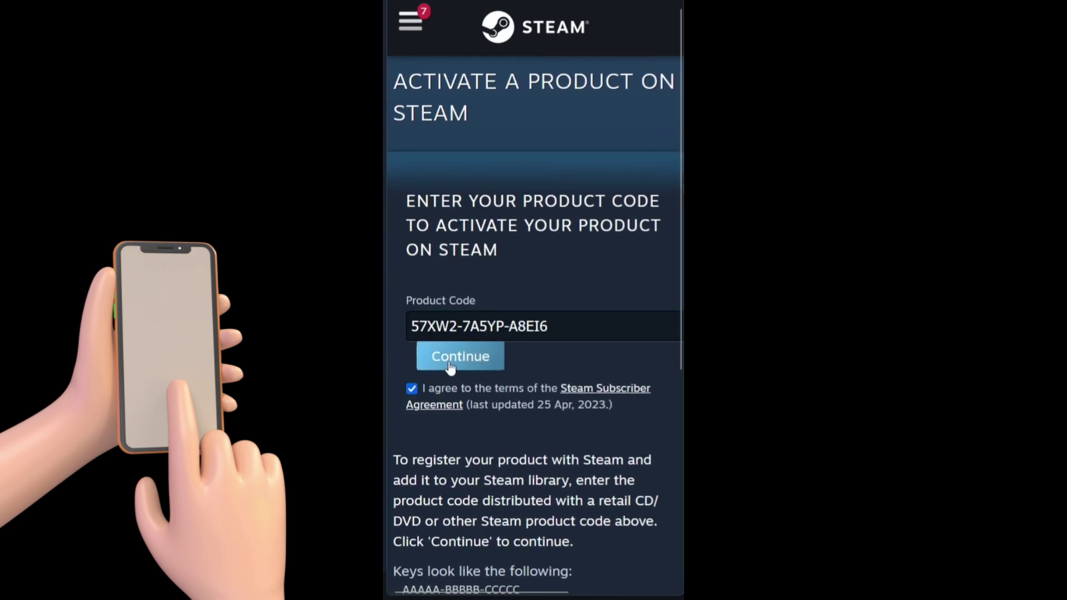
pyautogui.click(461, 356)
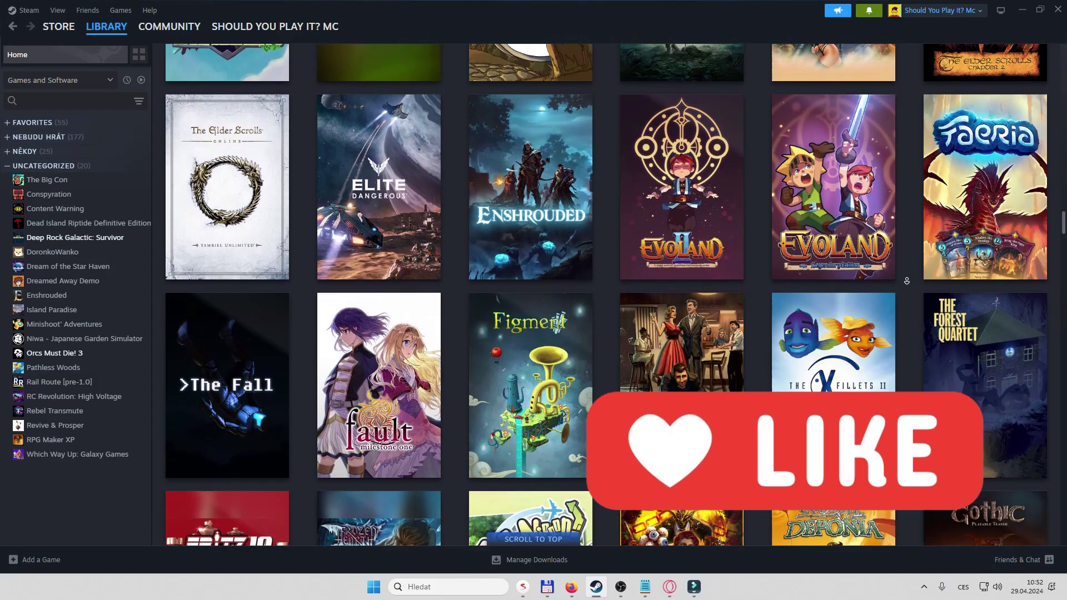
pyautogui.scroll(-3, 906, 281)
pyautogui.scroll(-3, 906, 280)
pyautogui.scroll(-2, 906, 281)
pyautogui.scroll(-2, 906, 282)
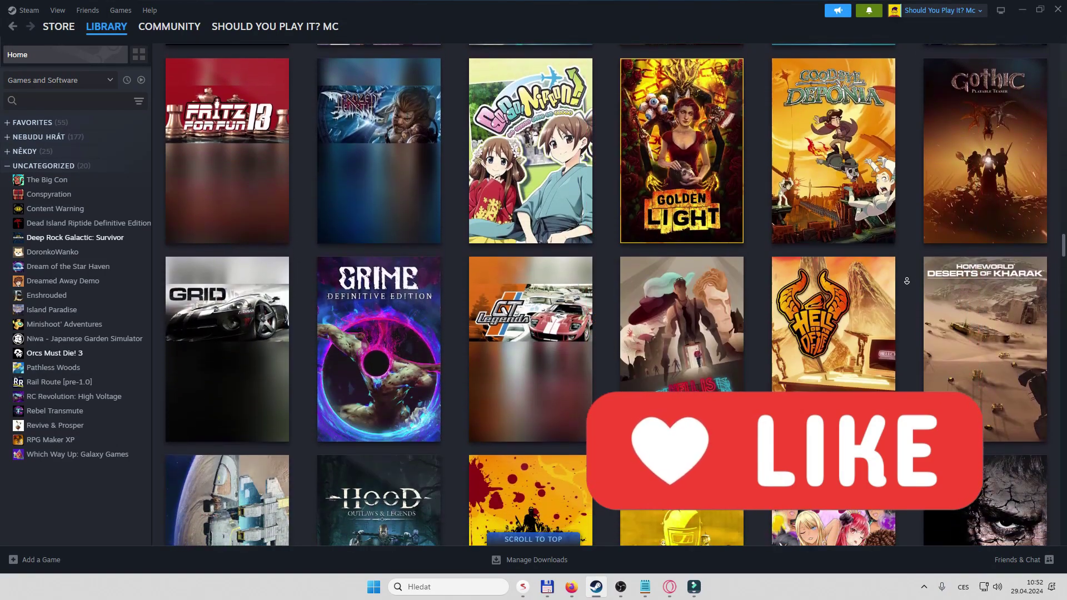
pyautogui.scroll(-2, 906, 281)
pyautogui.scroll(-2, 906, 281)
pyautogui.scroll(-2, 906, 281)
pyautogui.scroll(-2, 906, 281)
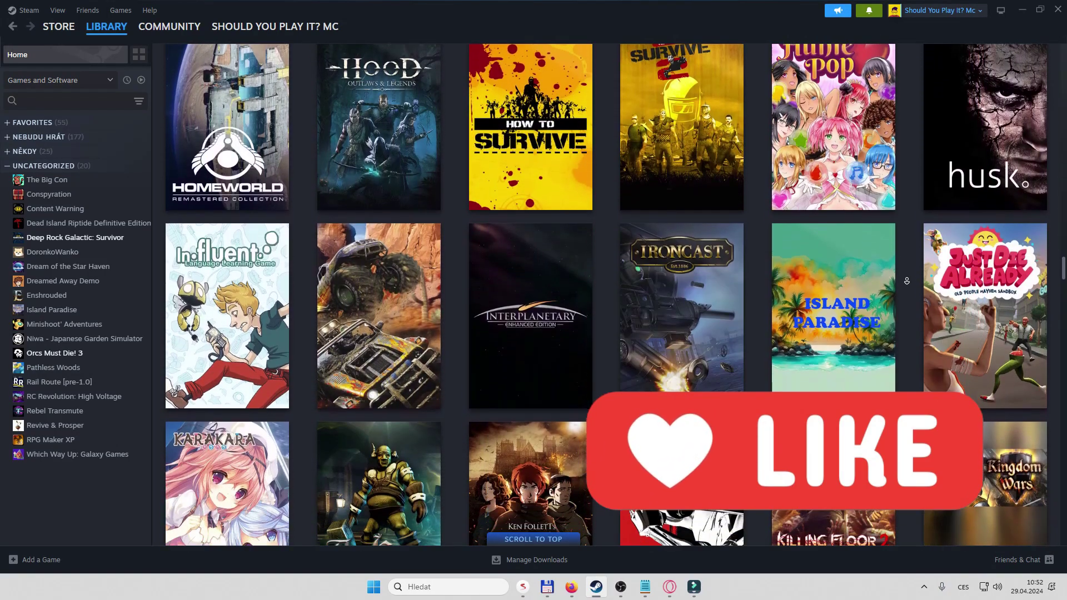